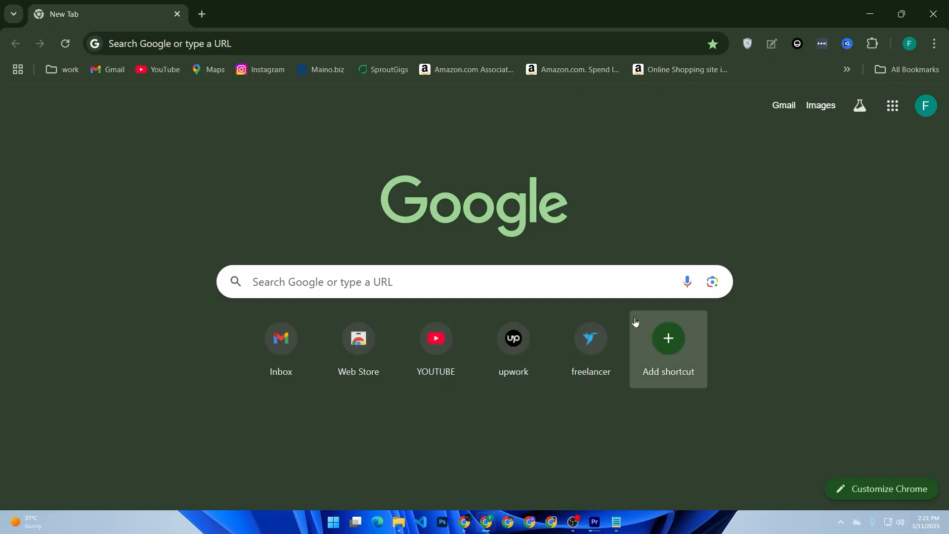
Search Google for shopify, open the official Shopify site and log in to the store admin
{"action": "left_click", "coordinate": [426, 274]}
{"action": "type", "text": "shopify"}
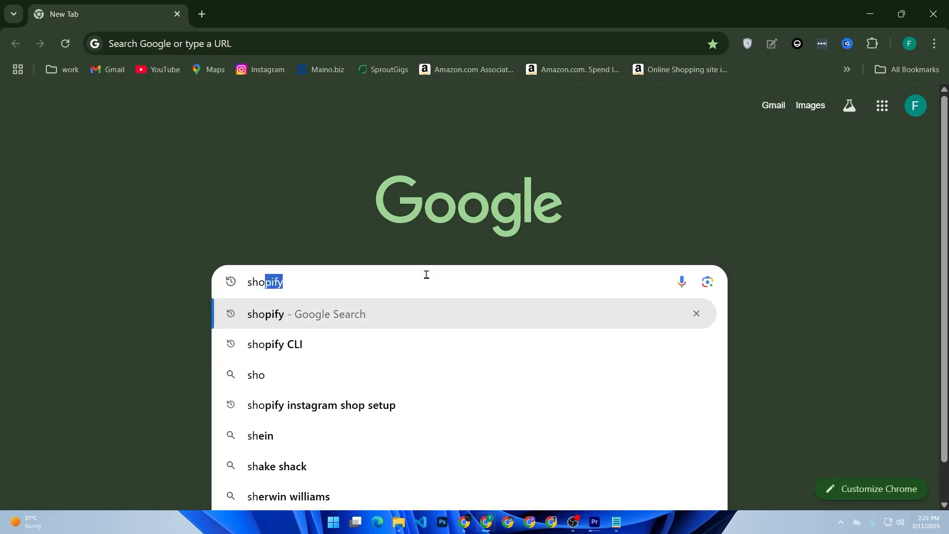
{"action": "key", "text": "Return"}
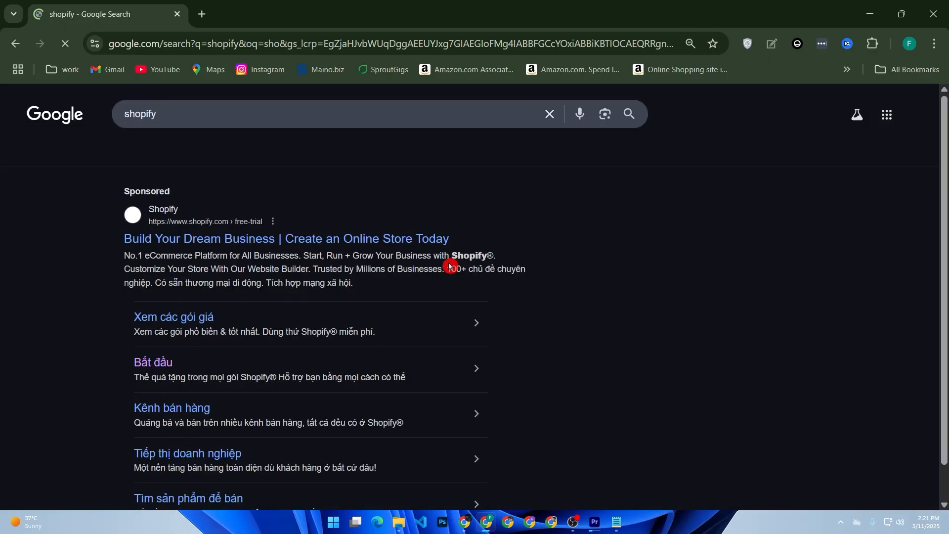
{"action": "scroll", "coordinate": [222, 363], "scroll_direction": "down", "scroll_amount": 5}
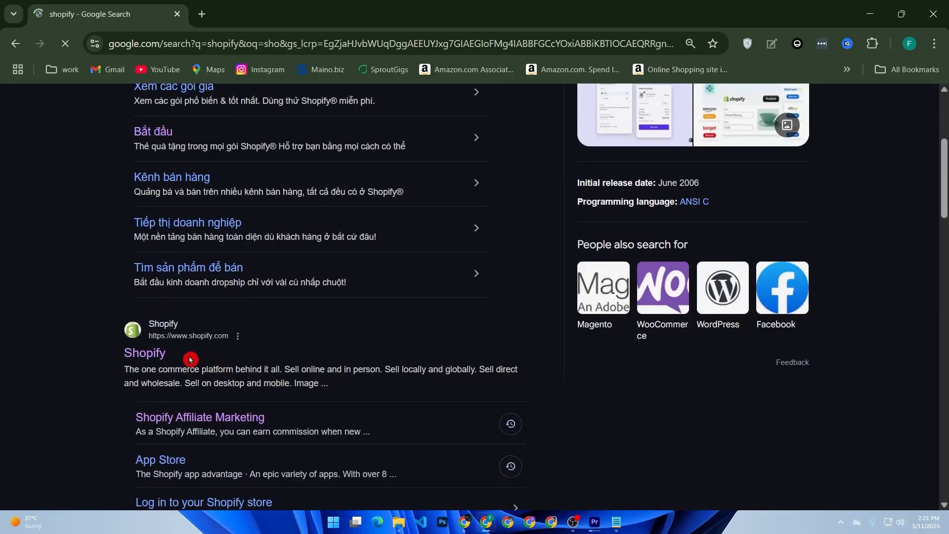
{"action": "left_click", "coordinate": [157, 356]}
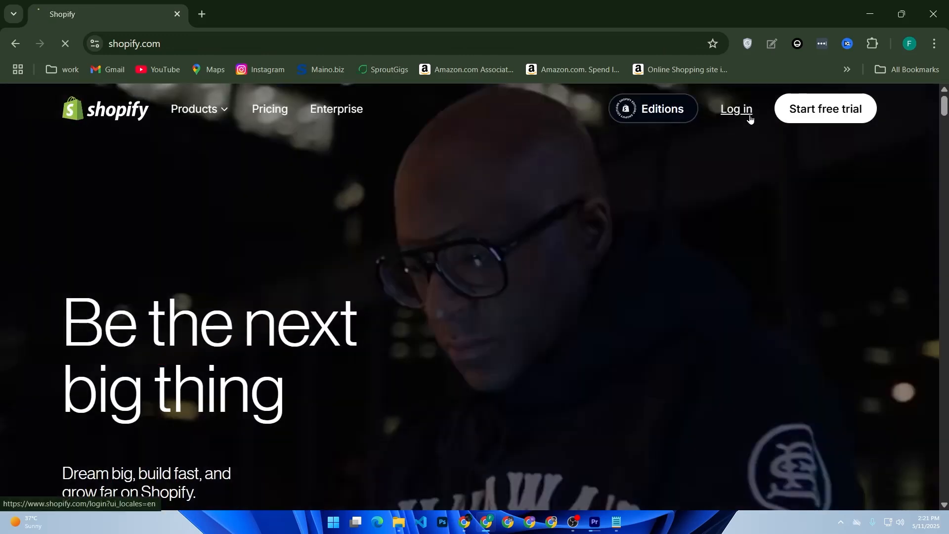
{"action": "left_click", "coordinate": [749, 117]}
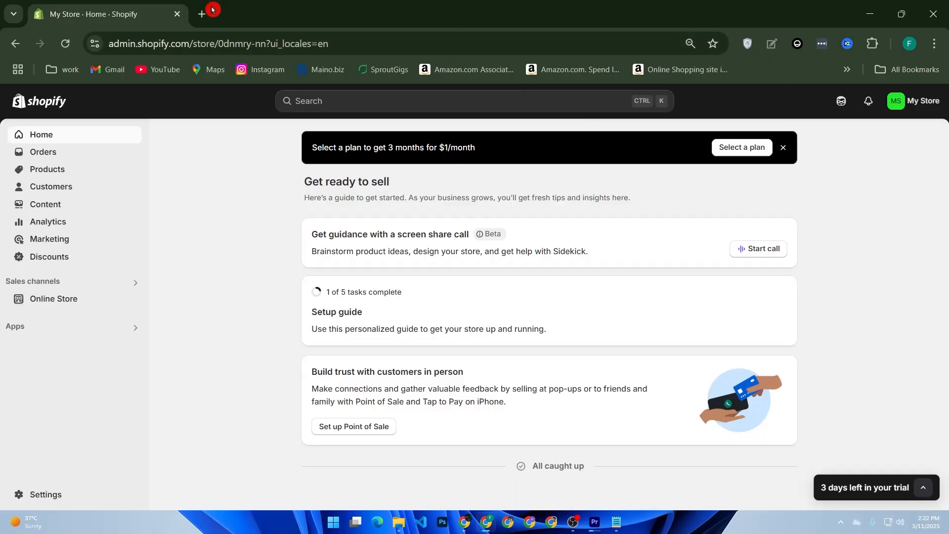
Open YouTube from the saved bookmark in a separate browser tab and switch to it
{"action": "left_click", "coordinate": [216, 7]}
{"action": "right_click", "coordinate": [160, 72]}
{"action": "left_click", "coordinate": [182, 89]}
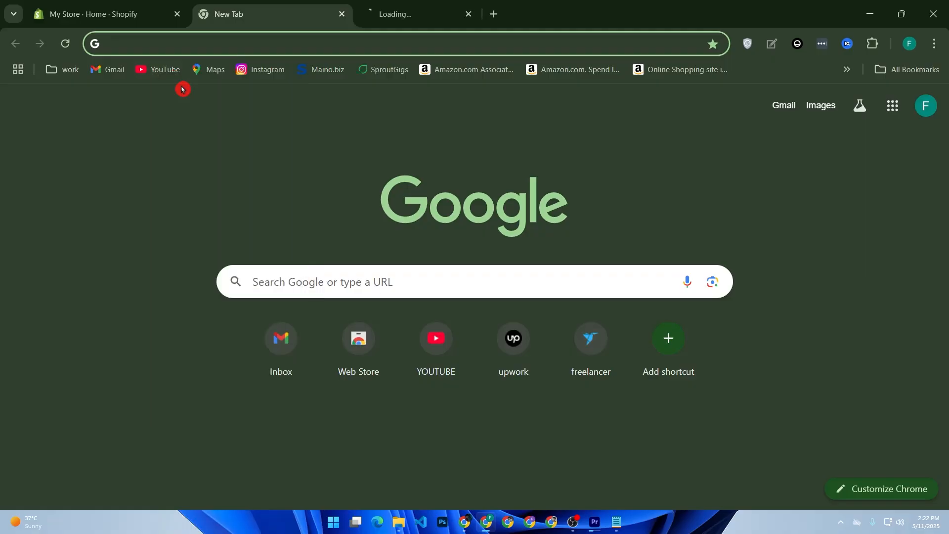
{"action": "left_click", "coordinate": [374, 10]}
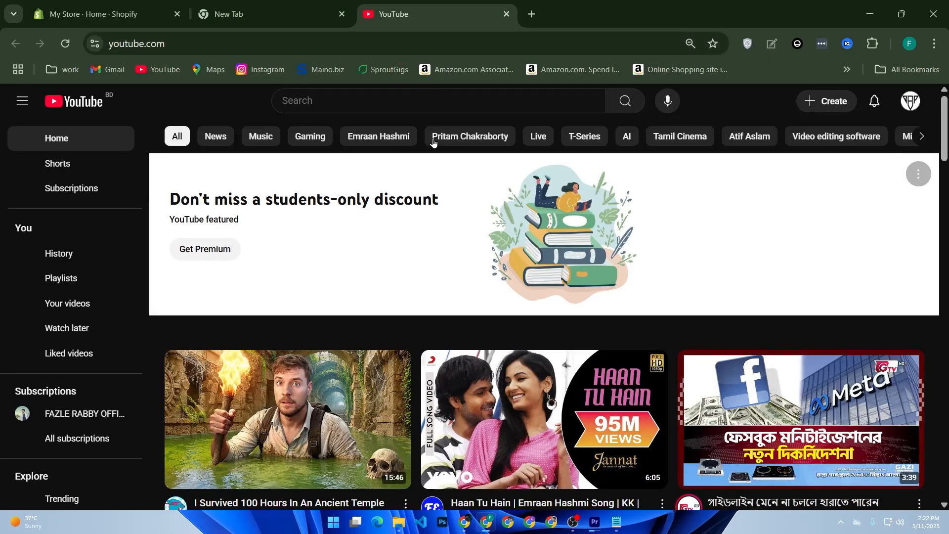
Copy the embed code of the YouTube video "I Survived 100 Hours In An Ancient Temple"
{"action": "scroll", "coordinate": [393, 276], "scroll_direction": "down", "scroll_amount": 4}
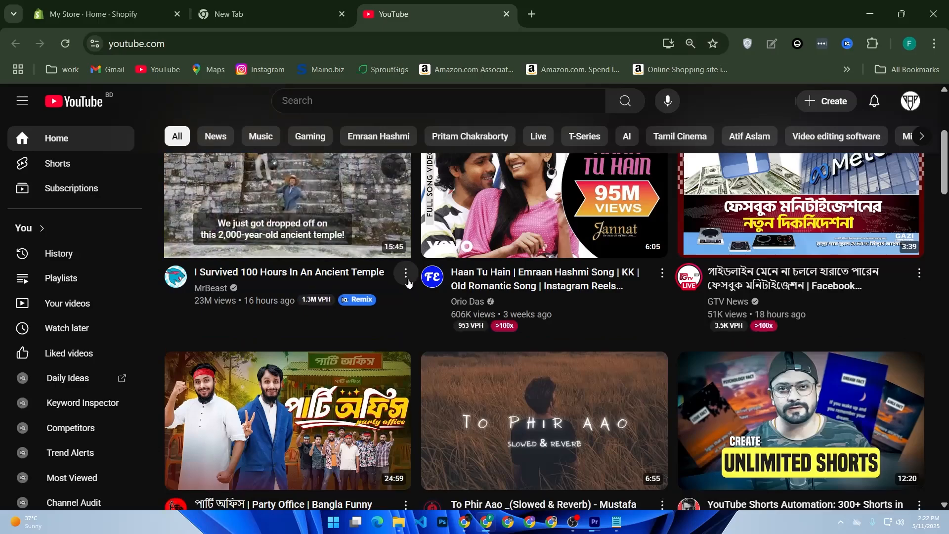
{"action": "left_click", "coordinate": [405, 273]}
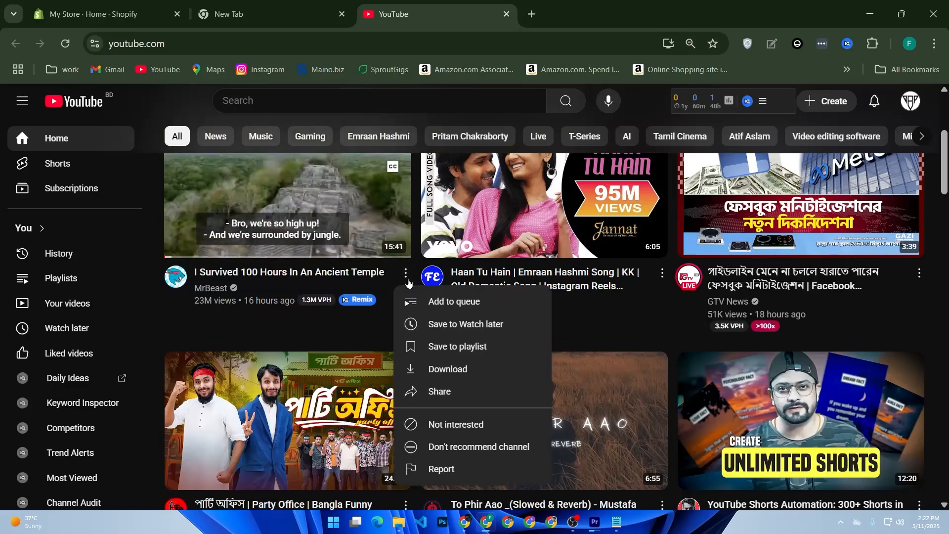
{"action": "left_click", "coordinate": [458, 391]}
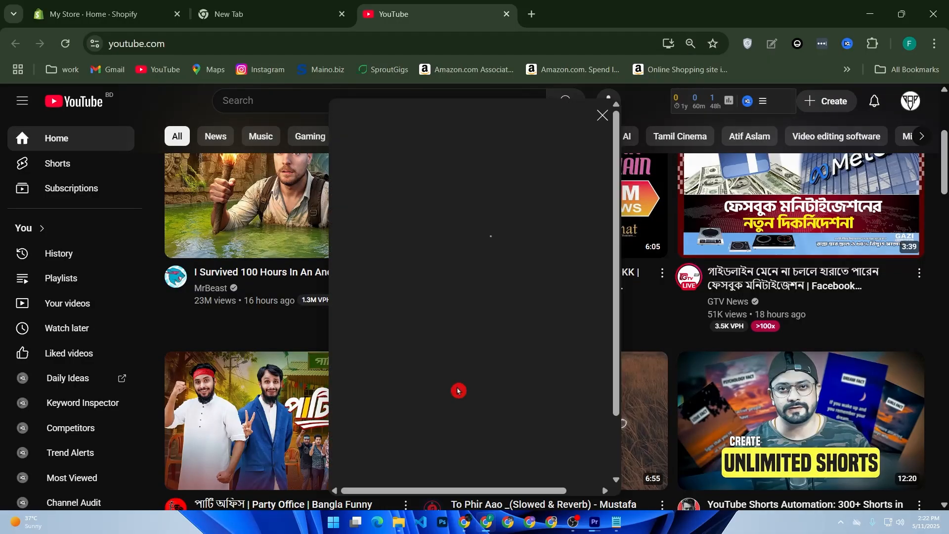
{"action": "left_click", "coordinate": [371, 313]}
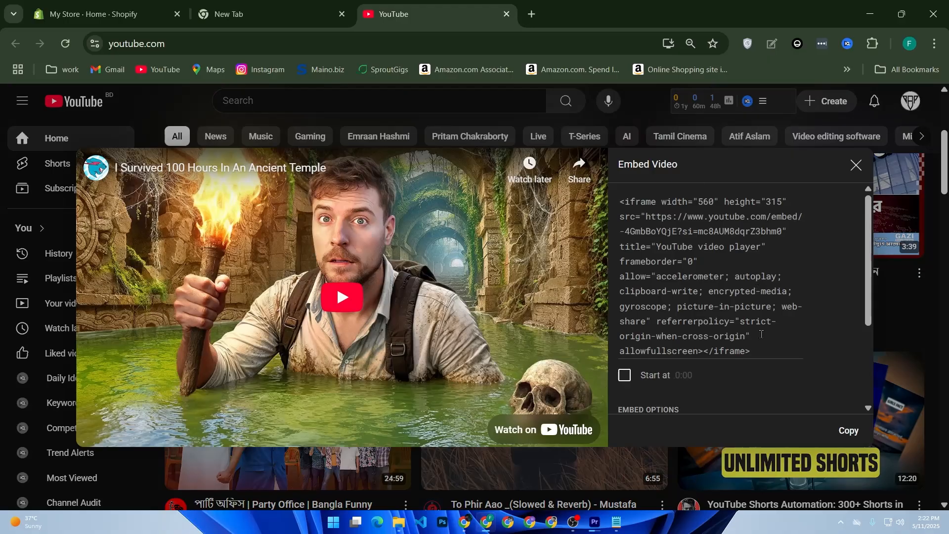
{"action": "left_click", "coordinate": [848, 430]}
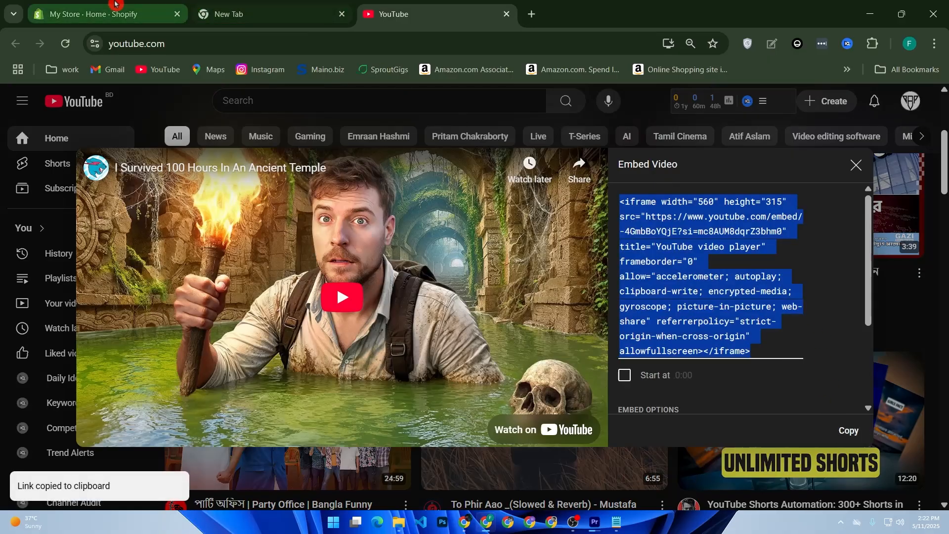
Switch back to the Shopify admin and open the Example Beanie product
{"action": "left_click", "coordinate": [115, 3]}
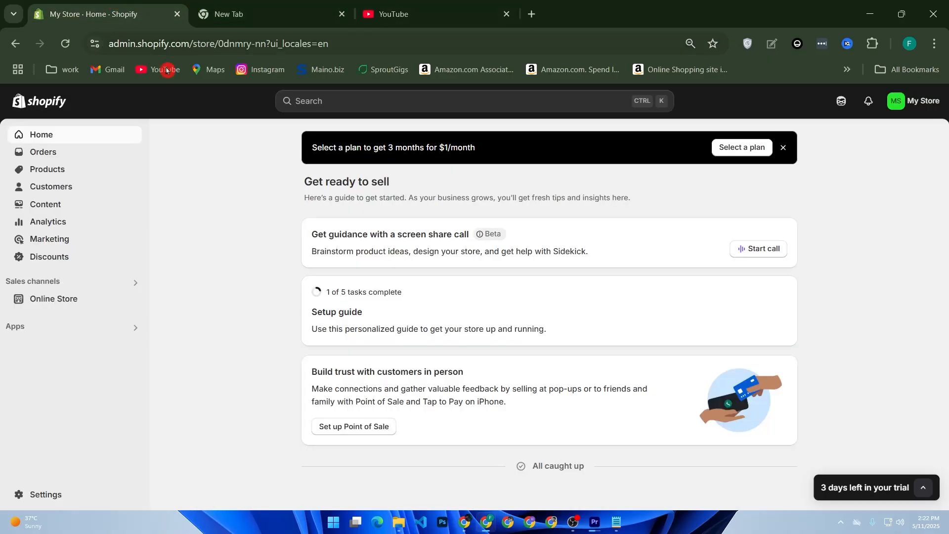
{"action": "left_click", "coordinate": [90, 169]}
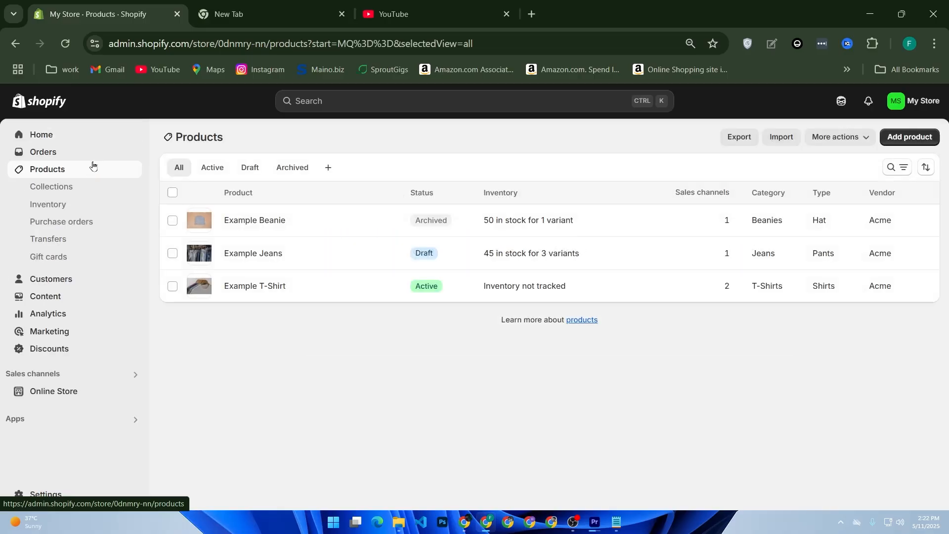
{"action": "left_click", "coordinate": [282, 222]}
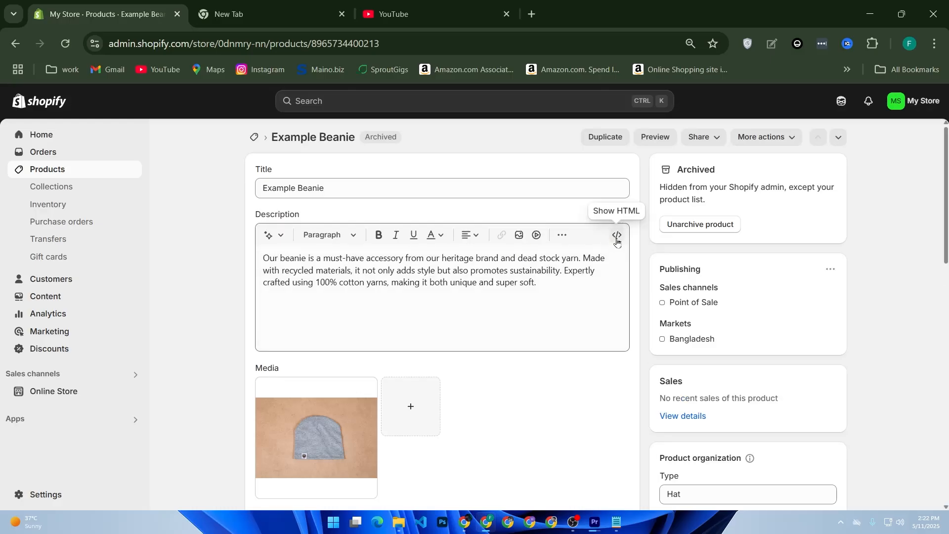
Show the product description as HTML and paste the copied YouTube embed code on a new line after the existing paragraph
{"action": "left_click", "coordinate": [616, 237]}
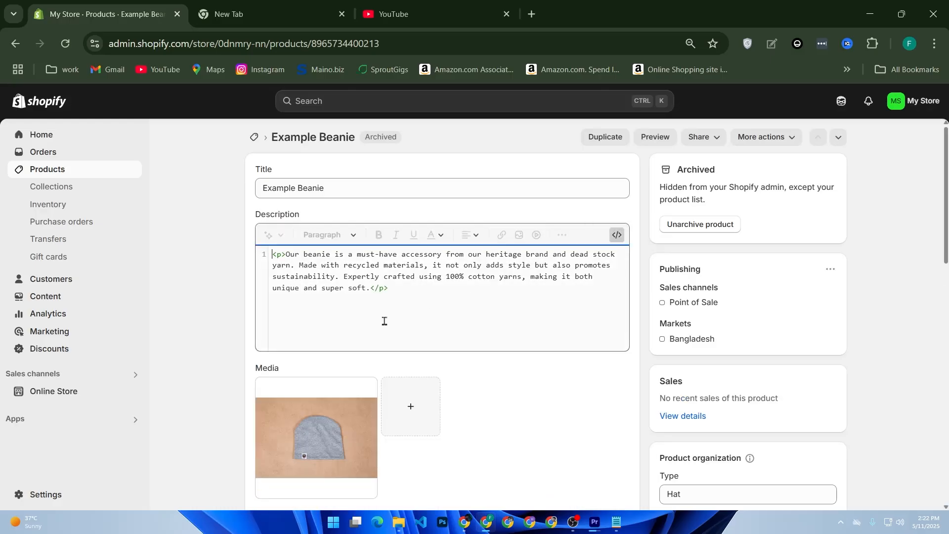
{"action": "key", "text": "Return"}
{"action": "left_click", "coordinate": [419, 305]}
{"action": "key", "text": "ctrl+v"}
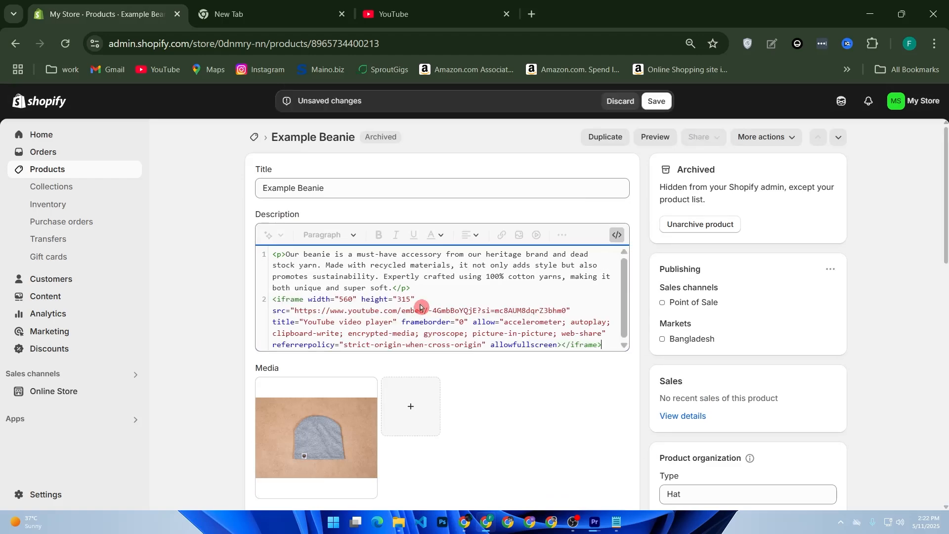
Save the product and return the description to the visual editor to view the embedded video
{"action": "left_click", "coordinate": [656, 101]}
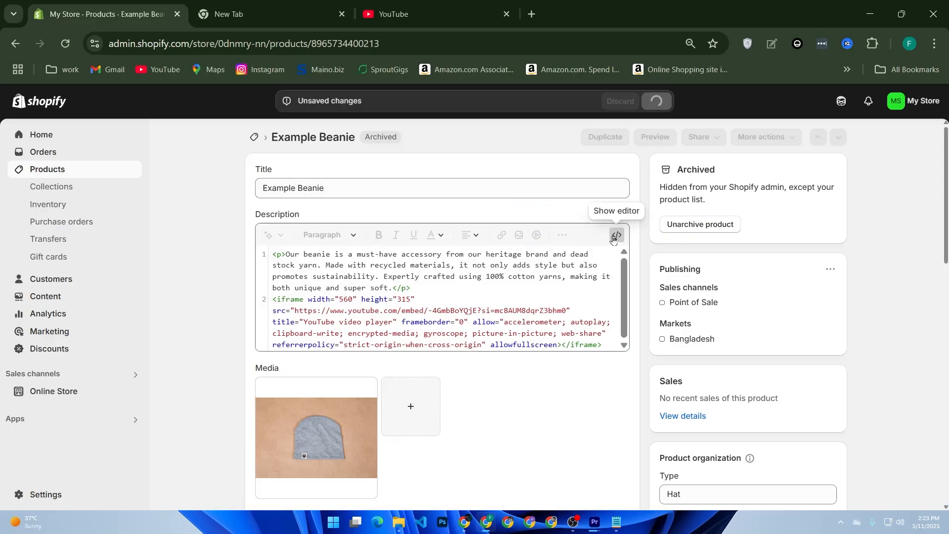
{"action": "left_click", "coordinate": [615, 235]}
{"action": "scroll", "coordinate": [578, 269], "scroll_direction": "down", "scroll_amount": 3}
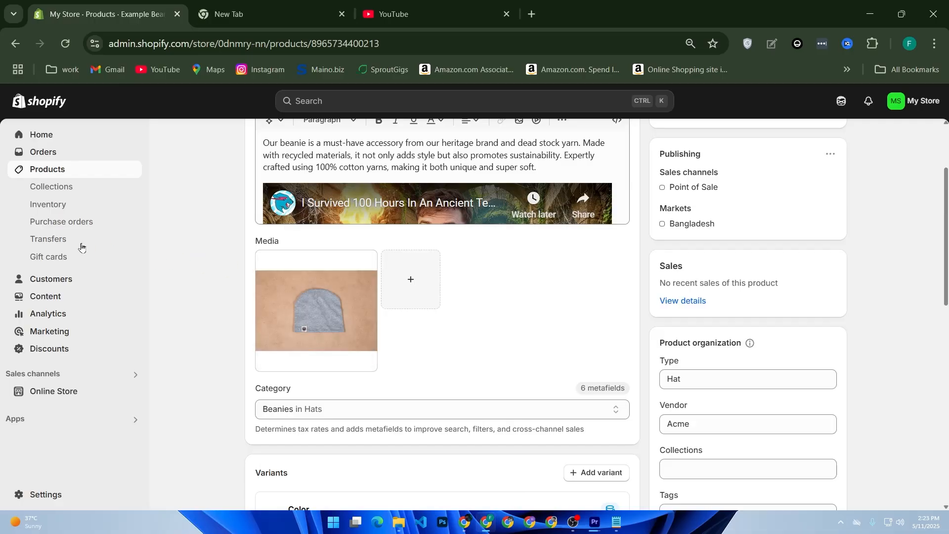
Open the store's Files page under Content and view the file upload dialog without uploading anything
{"action": "left_click", "coordinate": [54, 297]}
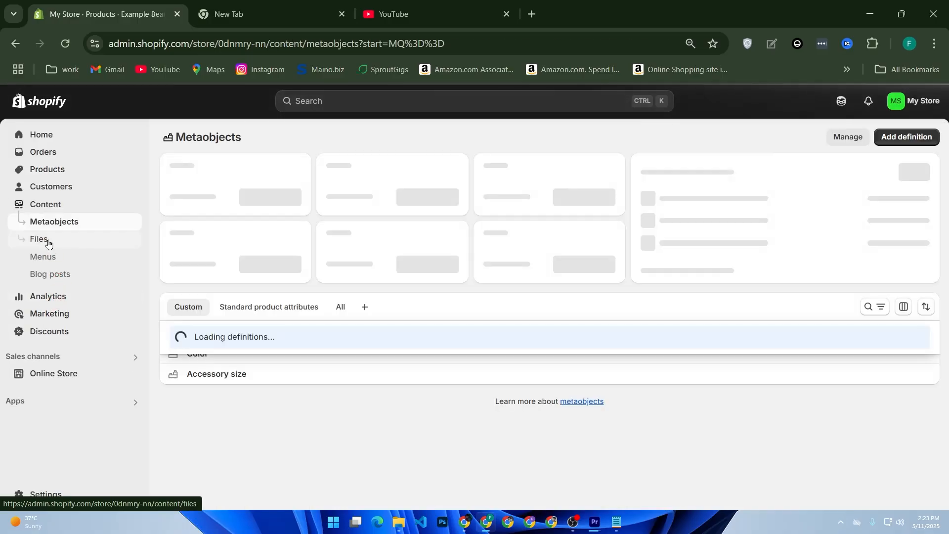
{"action": "left_click", "coordinate": [47, 244]}
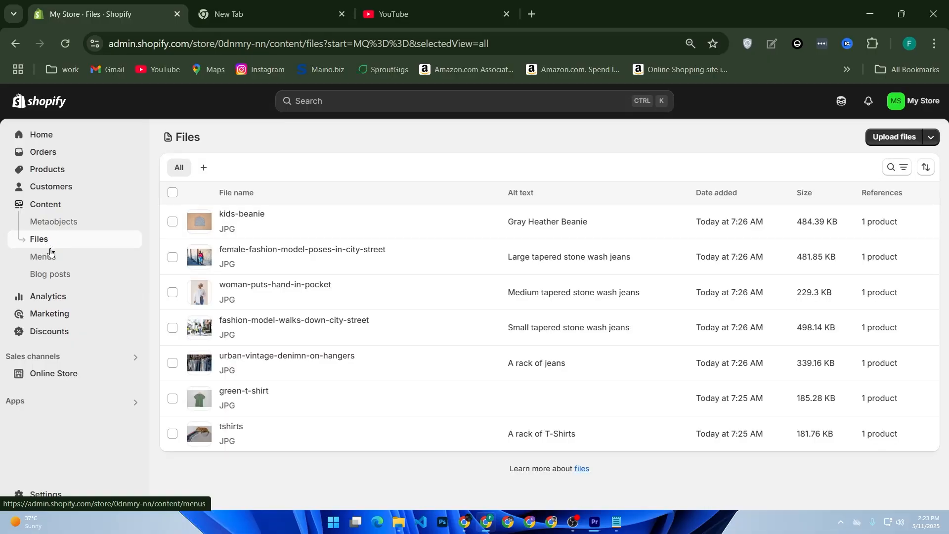
{"action": "left_click", "coordinate": [876, 137]}
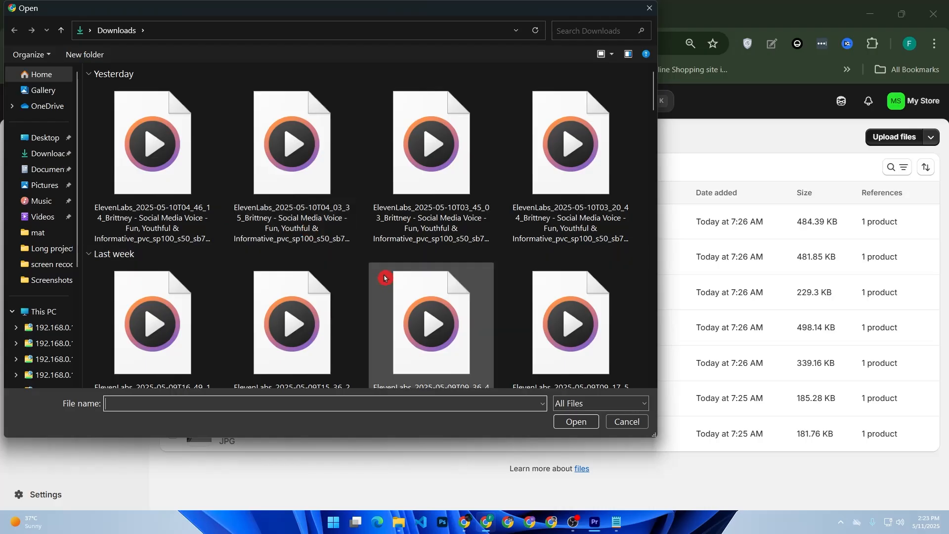
{"action": "left_click", "coordinate": [626, 422]}
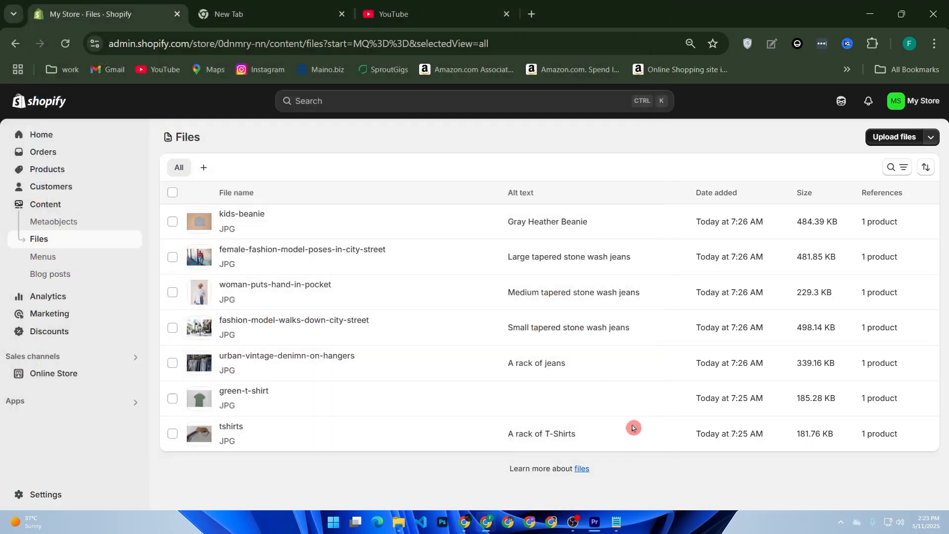
Return to the product list and reopen the Example Beanie product
{"action": "left_click", "coordinate": [57, 170]}
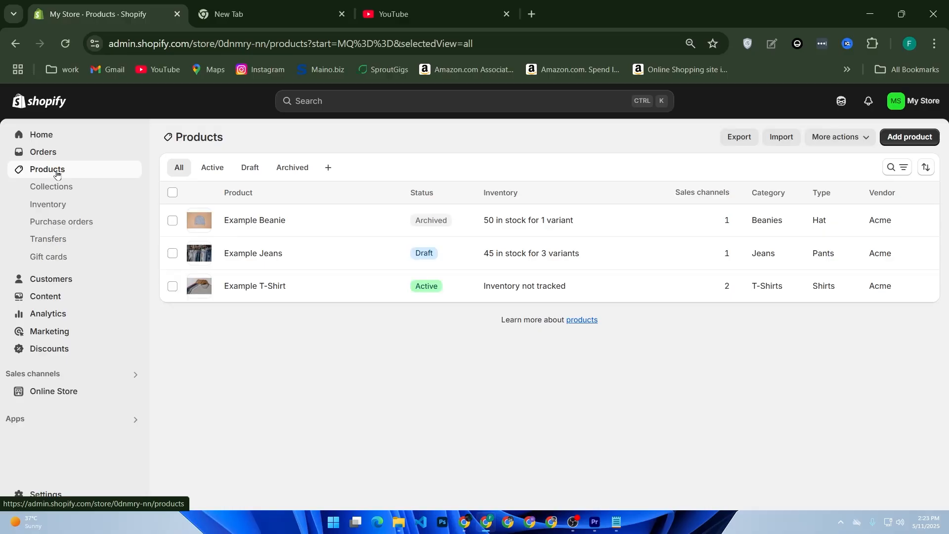
{"action": "left_click", "coordinate": [236, 222]}
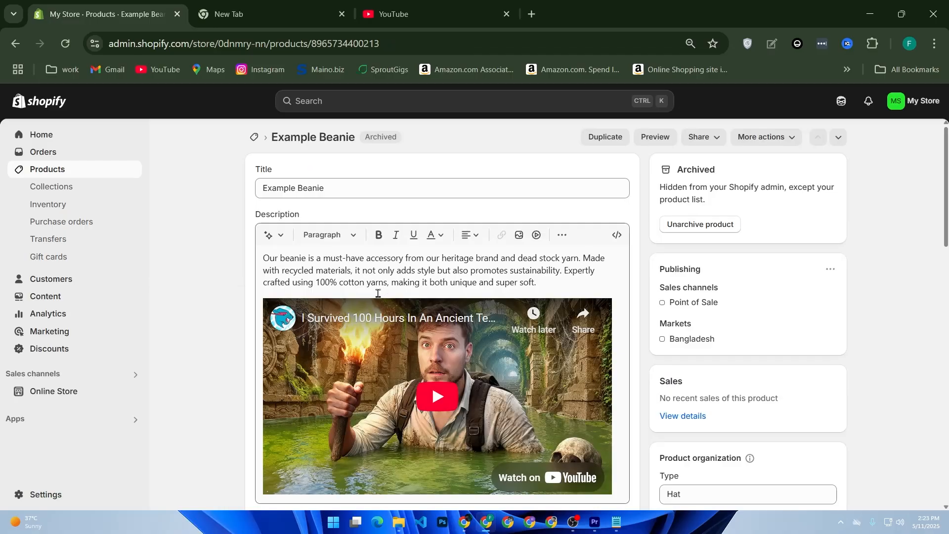
{"action": "left_click", "coordinate": [501, 304]}
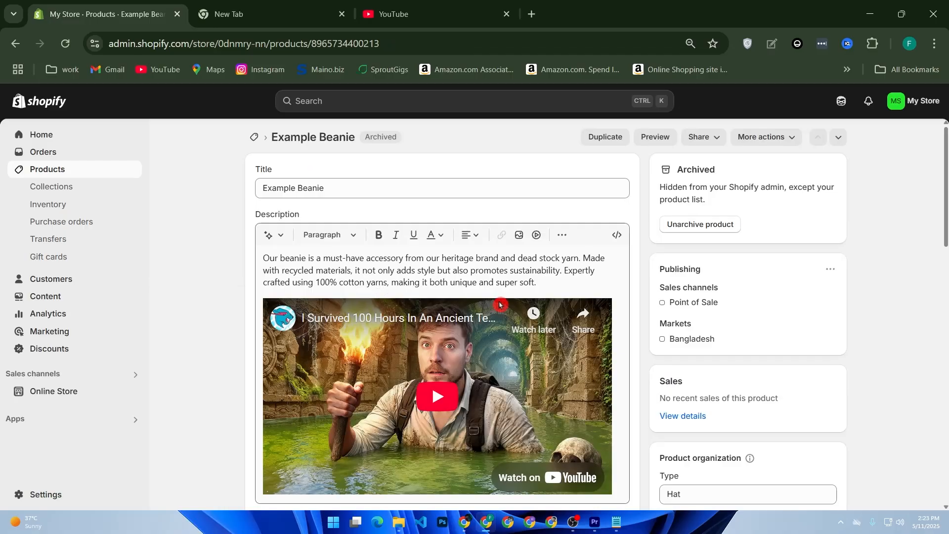
{"action": "left_click", "coordinate": [532, 240]}
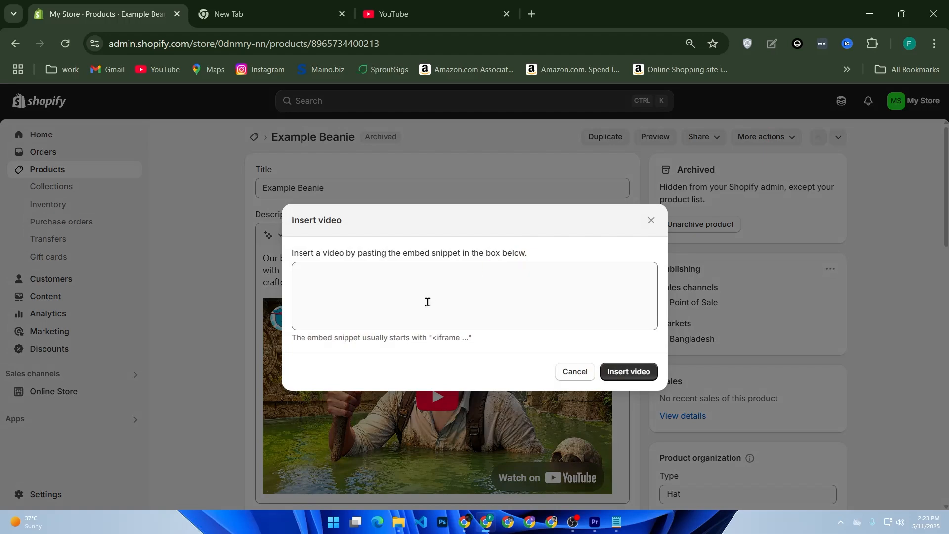
{"action": "left_click", "coordinate": [380, 14]}
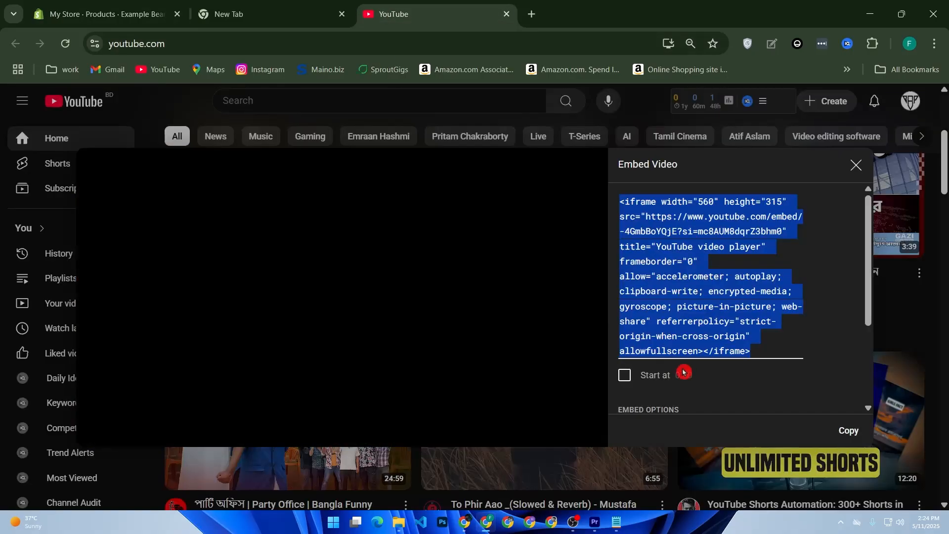
{"action": "left_click", "coordinate": [123, 4]}
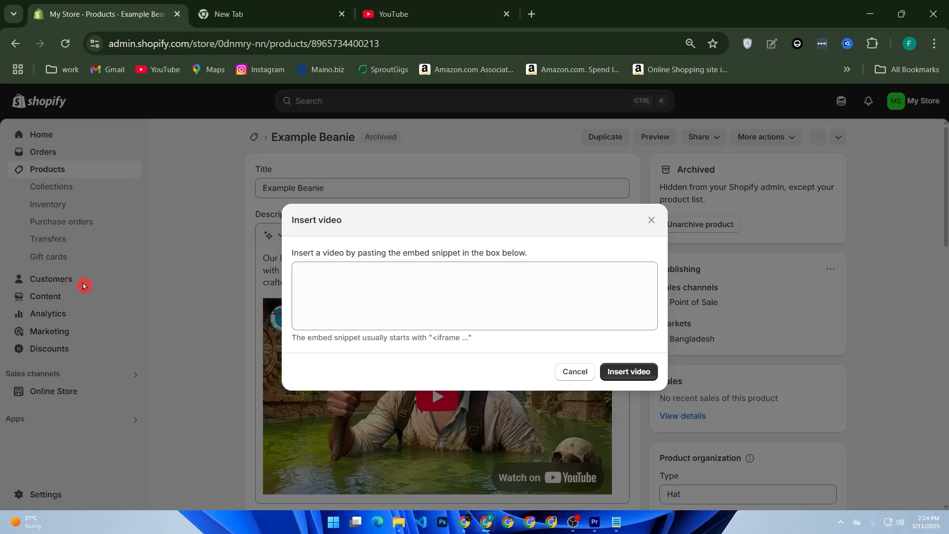
{"action": "left_click", "coordinate": [651, 220]}
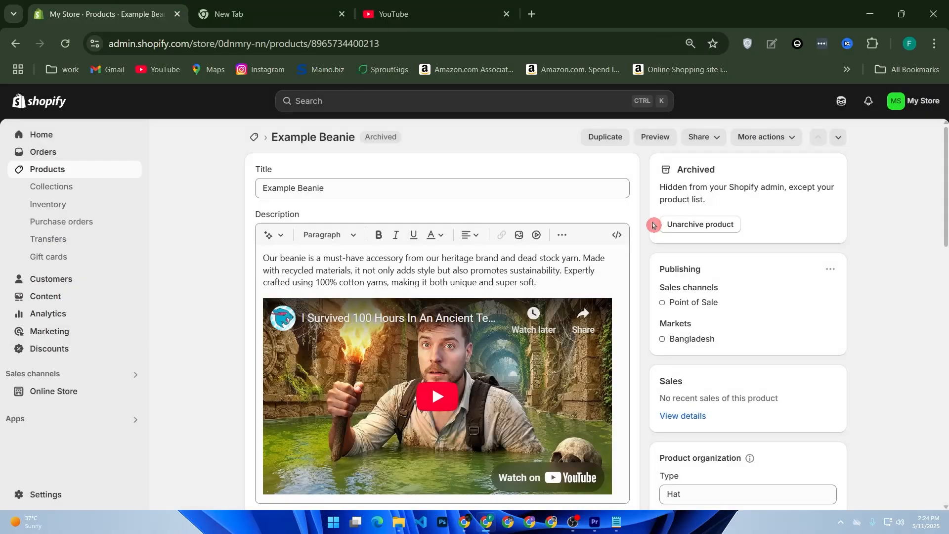
Show the description's HTML and delete the YouTube iframe code below the paragraph
{"action": "left_click", "coordinate": [617, 234]}
{"action": "left_click_drag", "start_coordinate": [606, 345], "coordinate": [264, 299]}
{"action": "key", "text": "BackSpace"}
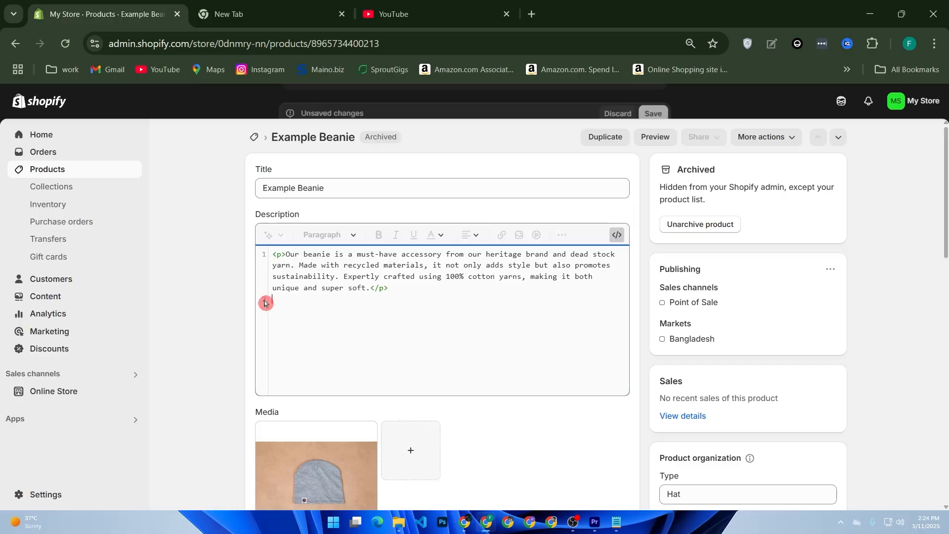
Write an opening video tag with controls and a width of 100% below the description paragraph
{"action": "type", "text": "<vidoe"}
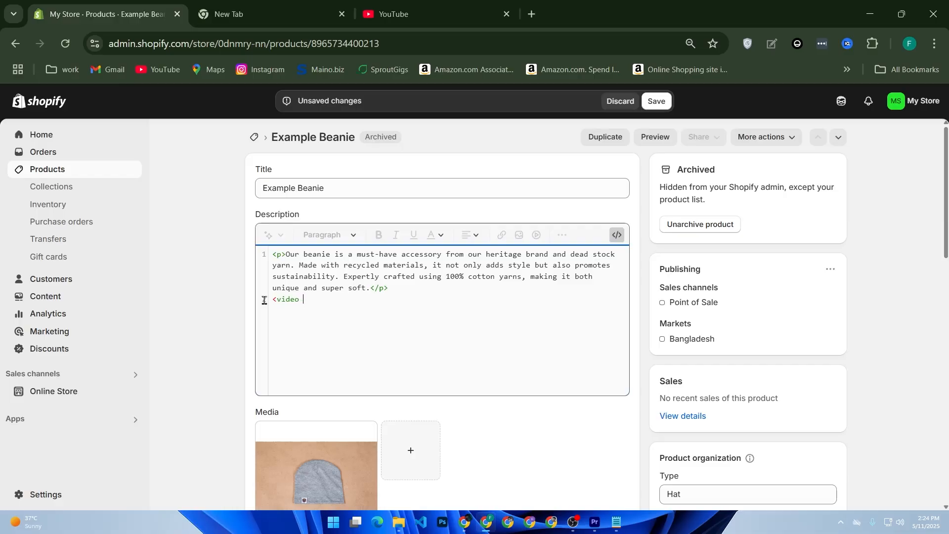
{"action": "type", "text": "con"}
{"action": "type", "text": "tro"}
{"action": "type", "text": "ls wi"}
{"action": "type", "text": "dth"}
{"action": "type", "text": "=\"1"}
{"action": "type", "text": "00"}
{"action": "type", "text": "%"}
Add a source tag inside the video element with src="URL" and type="video/mp4"
{"action": "type", "text": "s"}
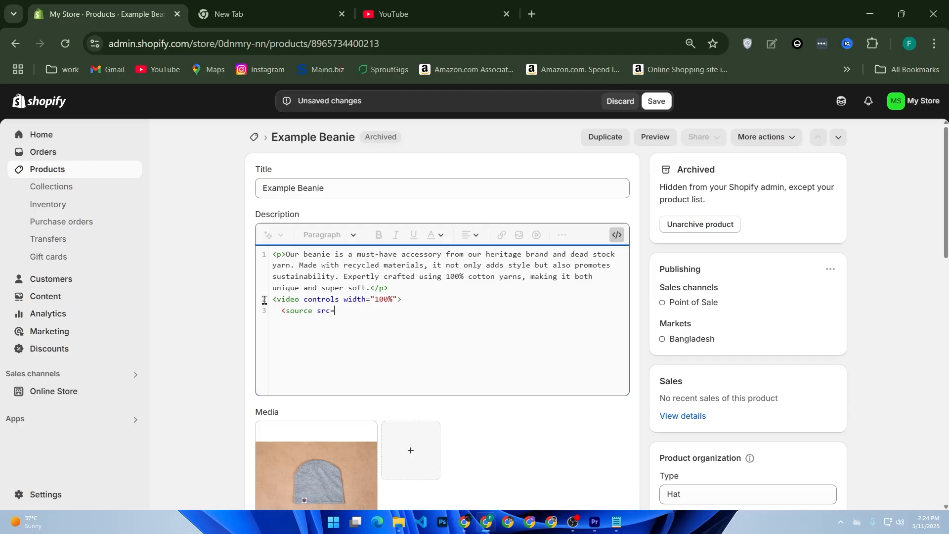
{"action": "type", "text": "URL"}
{"action": "type", "text": "type"}
{"action": "type", "text": "="}
{"action": "type", "text": "\""}
{"action": "type", "text": "video"}
{"action": "type", "text": "/m"}
{"action": "type", "text": "p"}
{"action": "type", "text": "4"}
Add the fallback text "your browser does not support the video tag." and close the element with </video>
{"action": "type", "text": "your"}
{"action": "type", "text": " B"}
{"action": "key", "text": "BackSpace"}
{"action": "type", "text": "bro"}
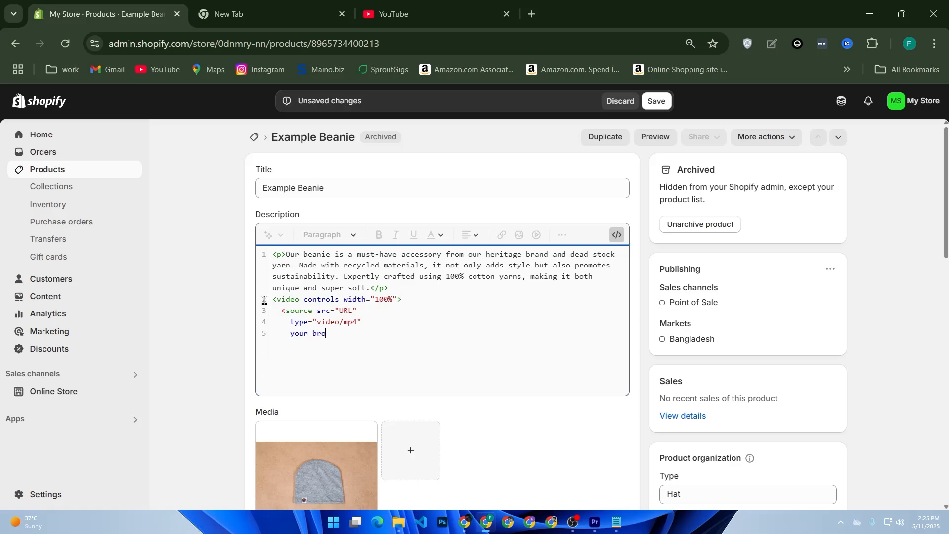
{"action": "type", "text": "wser does not support the video tag"}
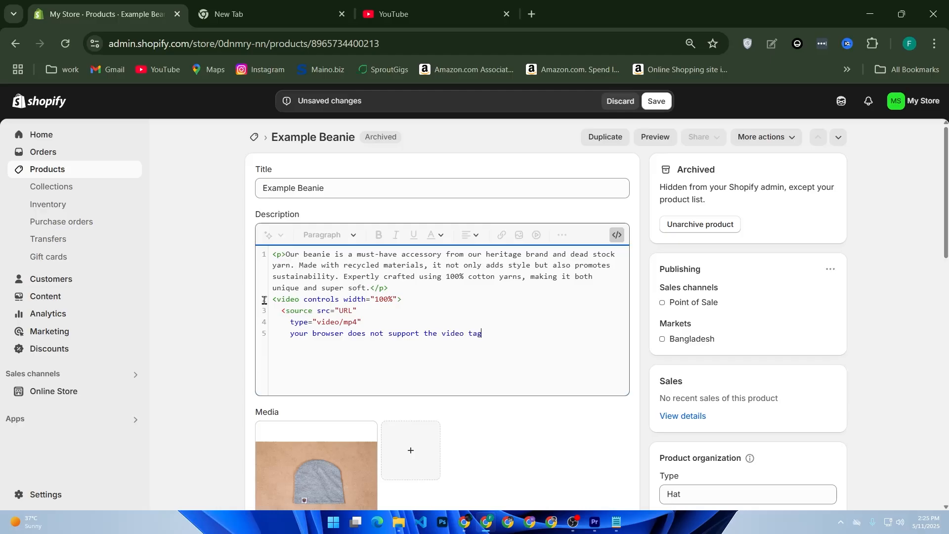
{"action": "type", "text": ".     "}
{"action": "type", "text": "</video>"}
Remove the extra spacing before the closing video tag and save the product
{"action": "left_click", "coordinate": [288, 344]}
{"action": "key", "text": "BackSpace"}
{"action": "key", "text": "BackSpace"}
{"action": "left_click", "coordinate": [656, 101]}
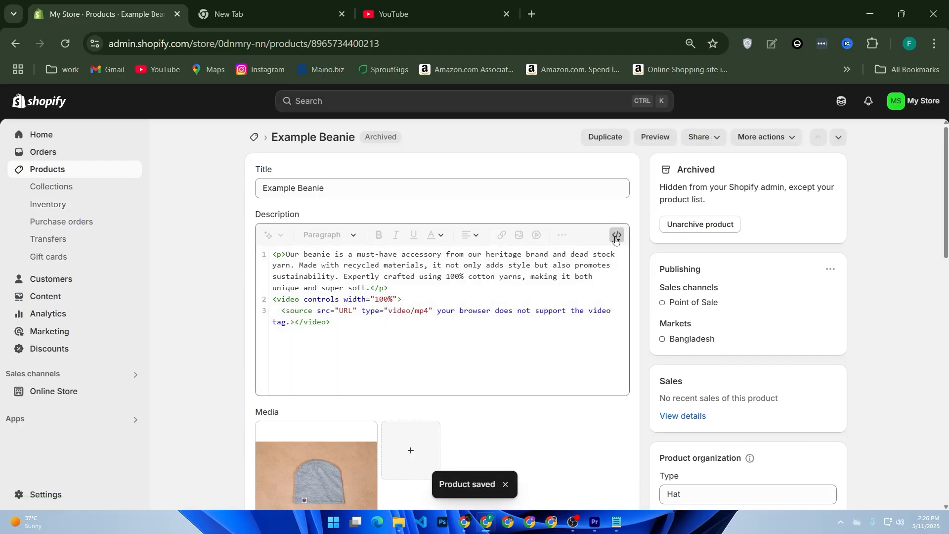
Return the description to the visual editor and check the video block in it
{"action": "left_click", "coordinate": [616, 235]}
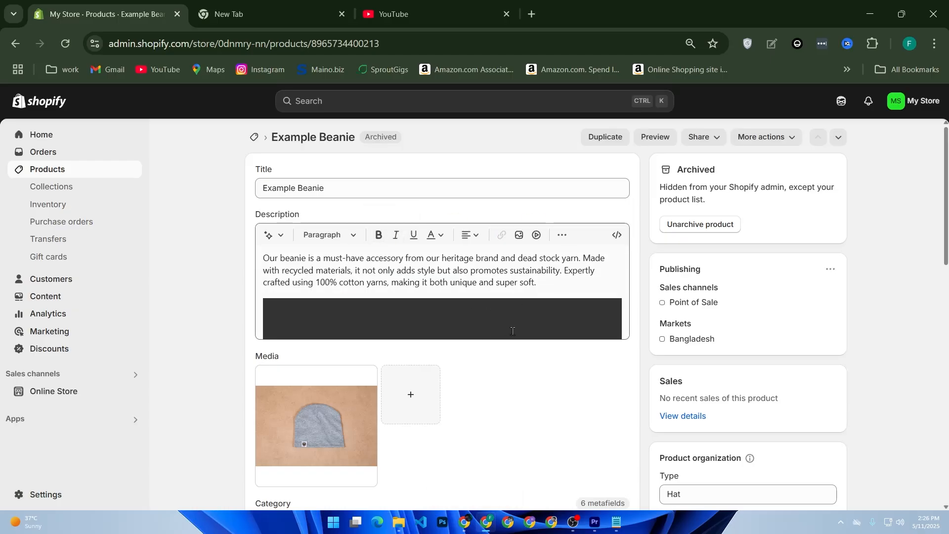
{"action": "scroll", "coordinate": [512, 331], "scroll_direction": "down", "scroll_amount": 5}
{"action": "scroll", "coordinate": [513, 331], "scroll_direction": "up", "scroll_amount": 5}
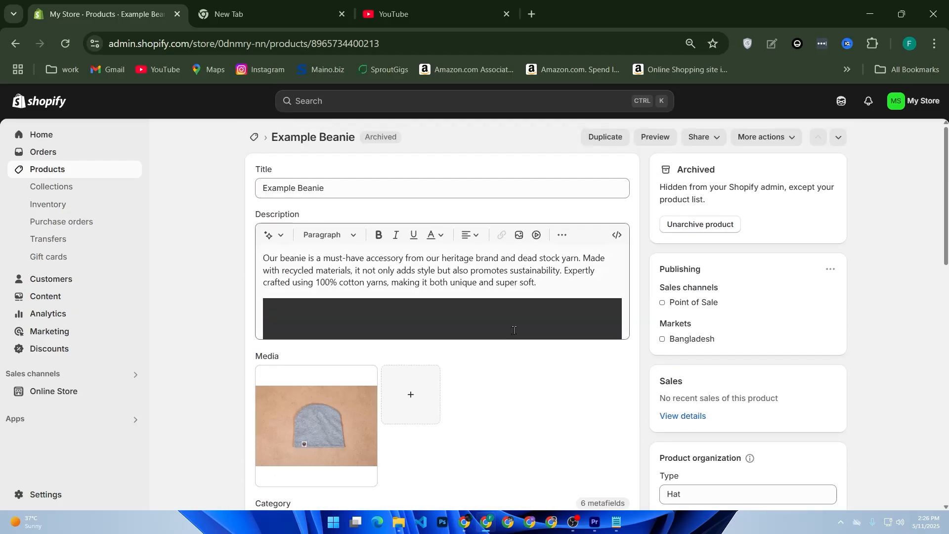